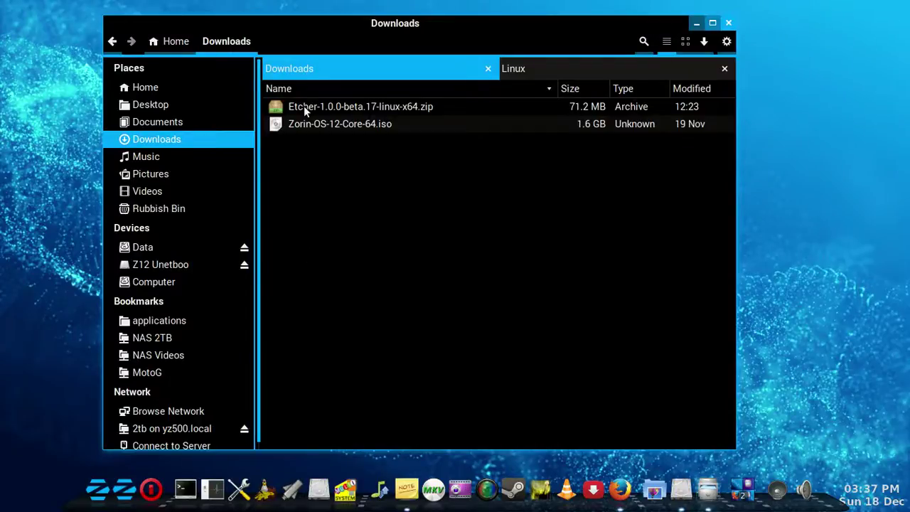
Step: Select the Etcher-1.0.0-beta.17-linux-x64.zip archive in the Downloads folder
click(296, 104)
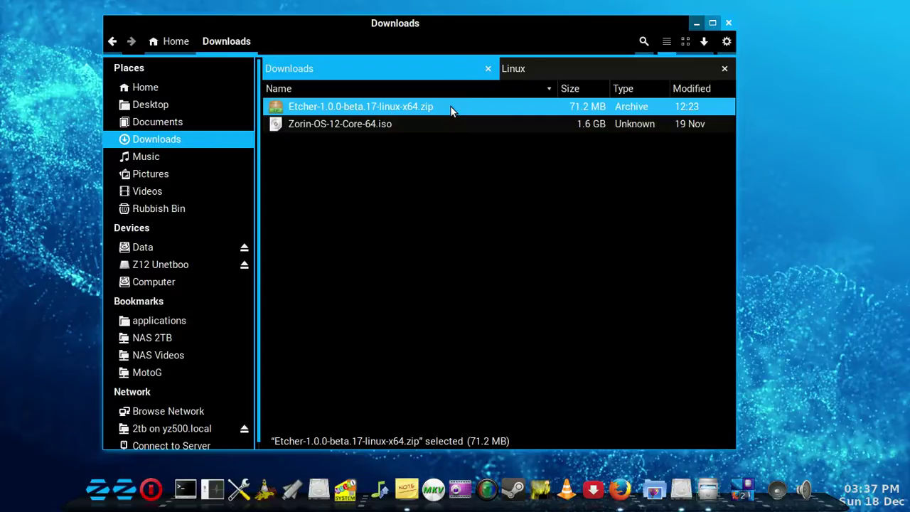
Step: Extract Etcher-linux-x64.AppImage from the zip into Downloads, close Archive Manager, and select the AppImage
double_click(317, 105)
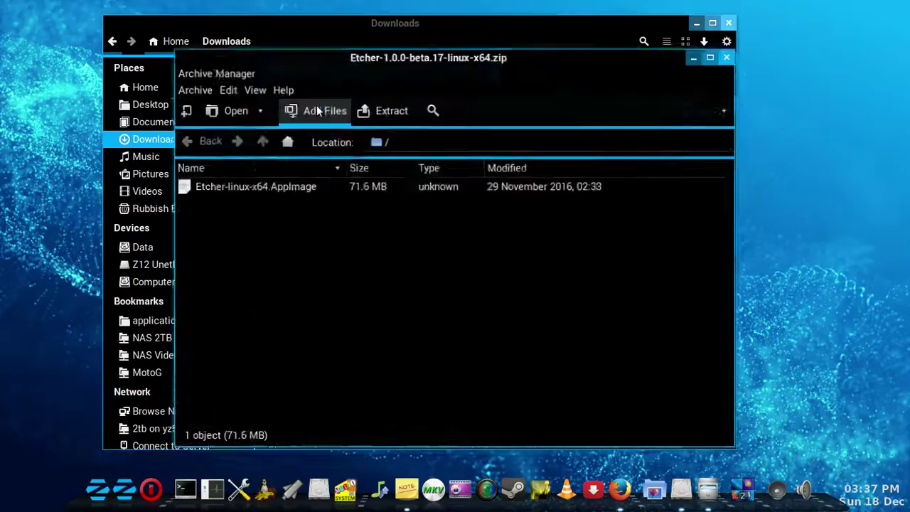
click(385, 115)
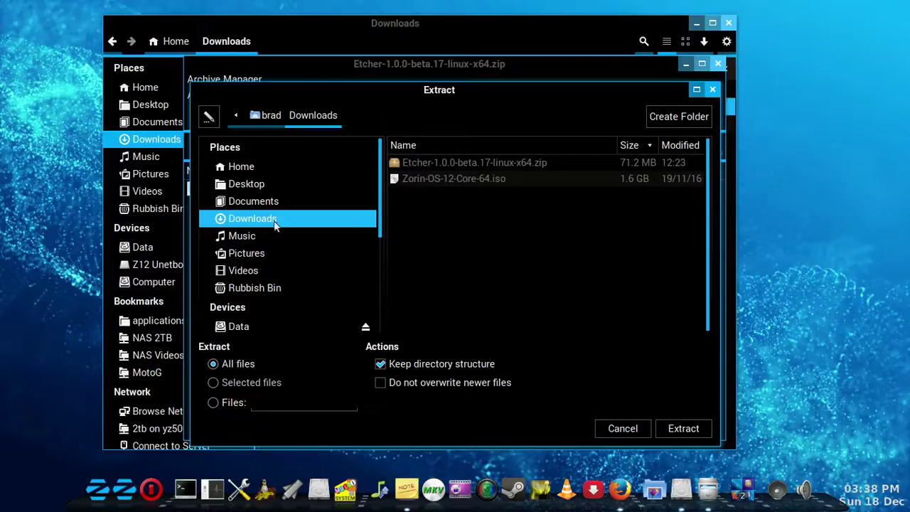
click(684, 428)
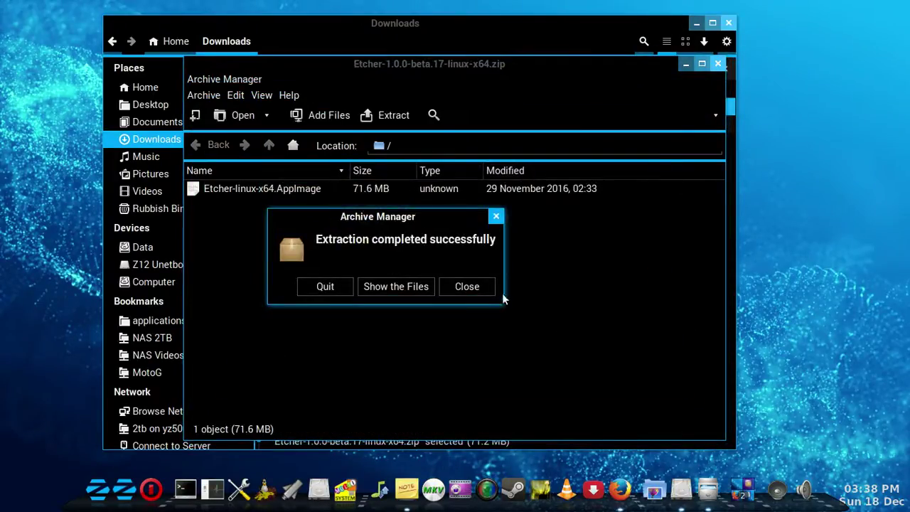
click(481, 288)
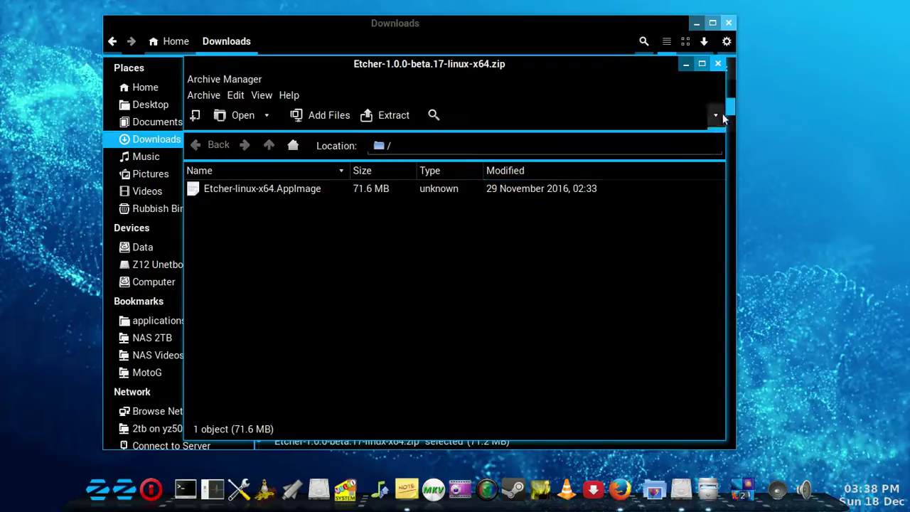
click(718, 63)
click(382, 124)
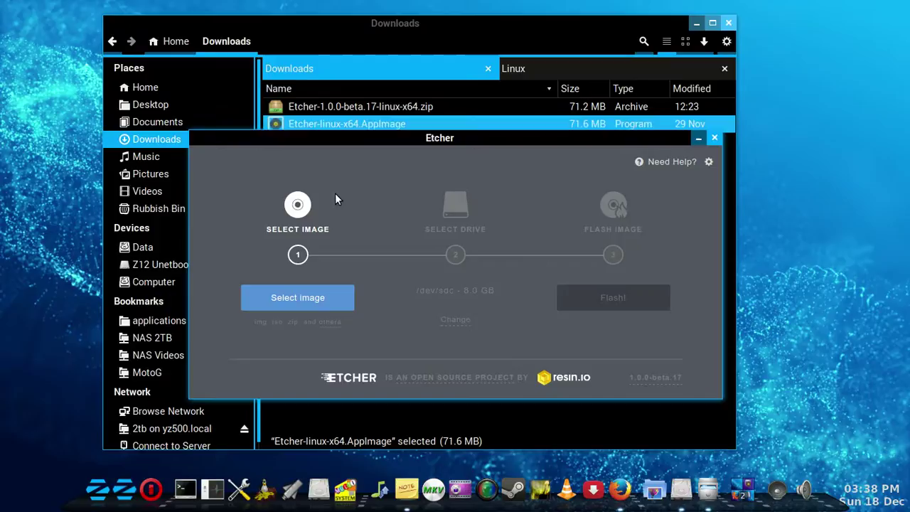
Step: Begin choosing an image in Etcher and shift its window to uncover the Zorin ISO
click(317, 299)
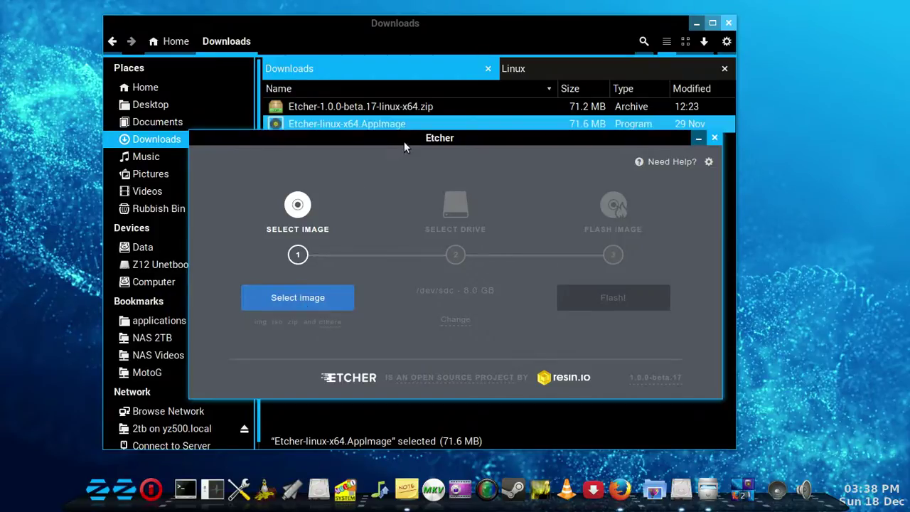
drag(412, 136, 423, 167)
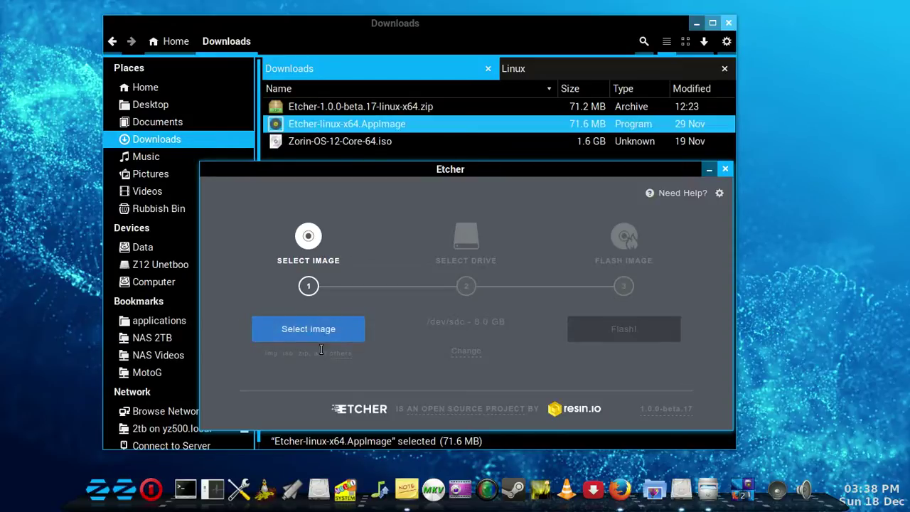
Step: Load Zorin-OS-12-Core-64.iso from Downloads as Etcher's image to flash
click(307, 330)
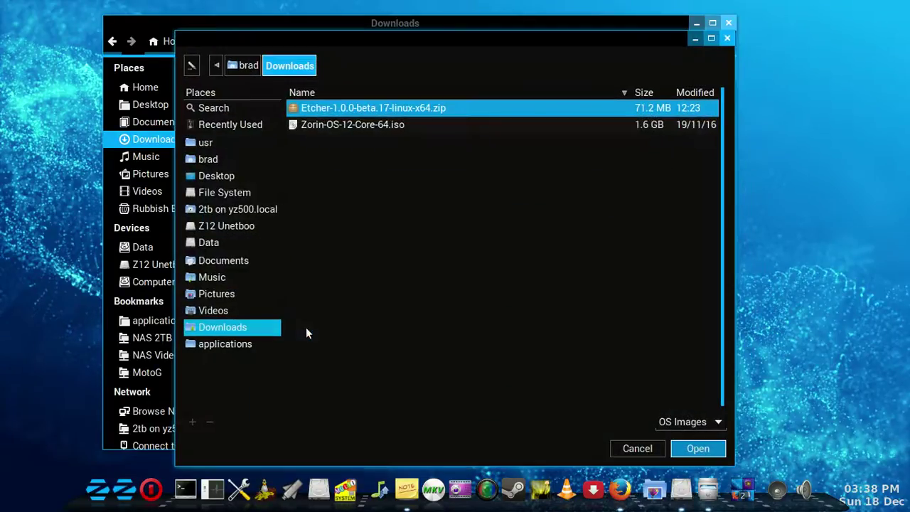
click(334, 125)
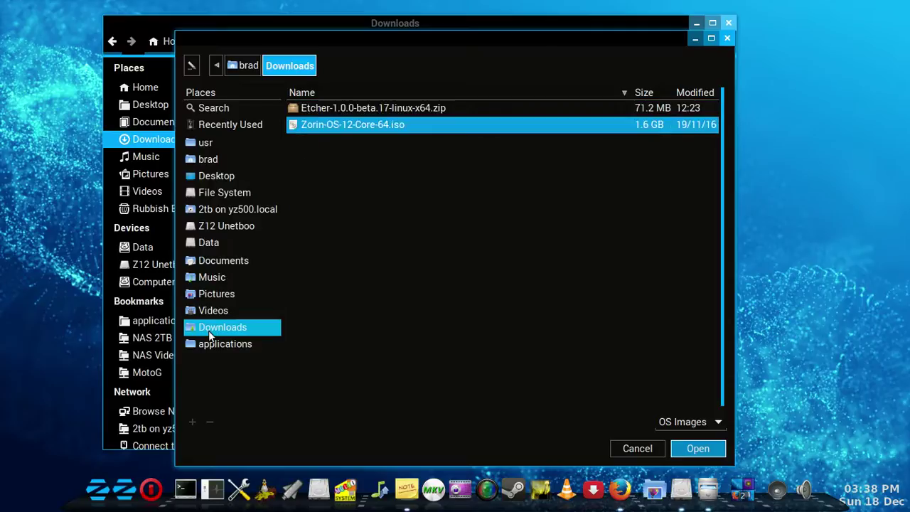
click(698, 449)
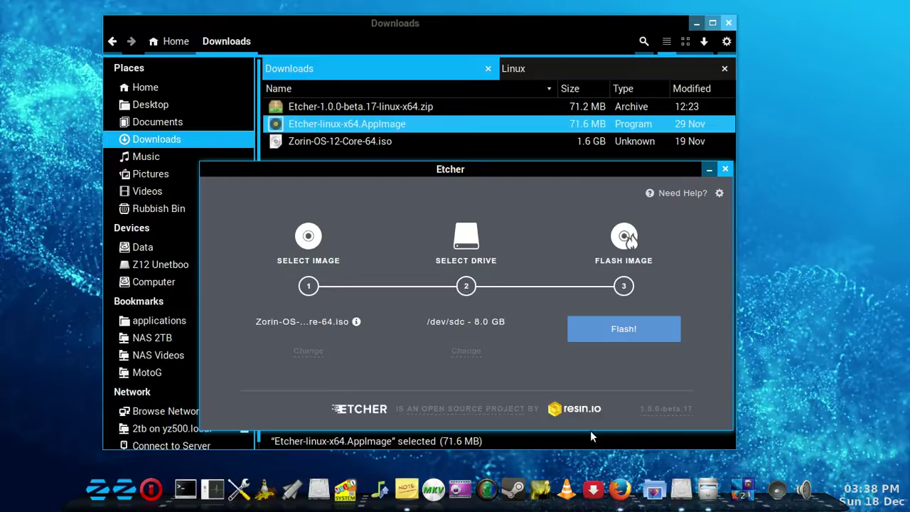
click(680, 489)
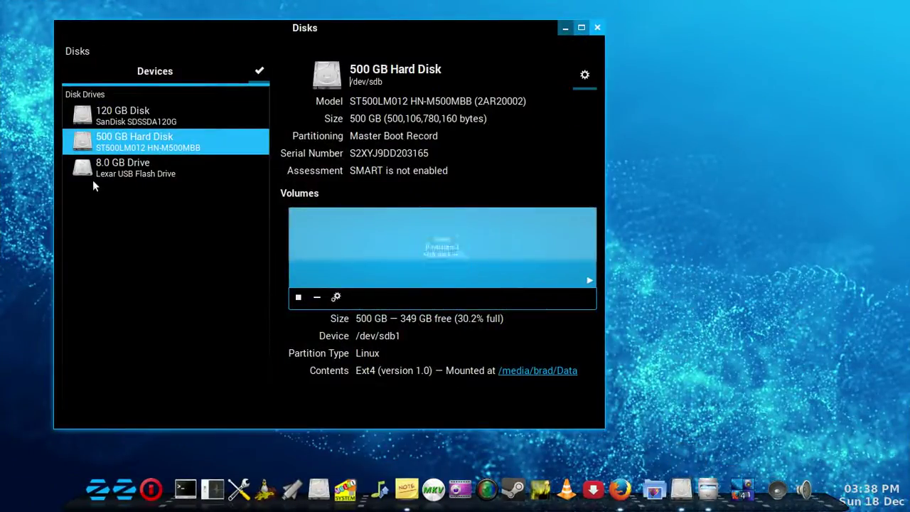
click(108, 171)
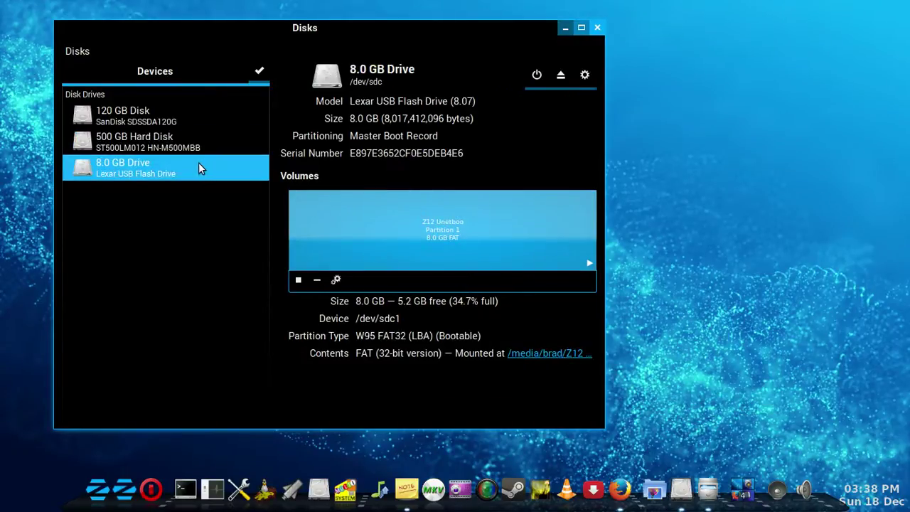
double_click(390, 81)
key(ctrl+alt+Left)
key(ctrl+alt+Left)
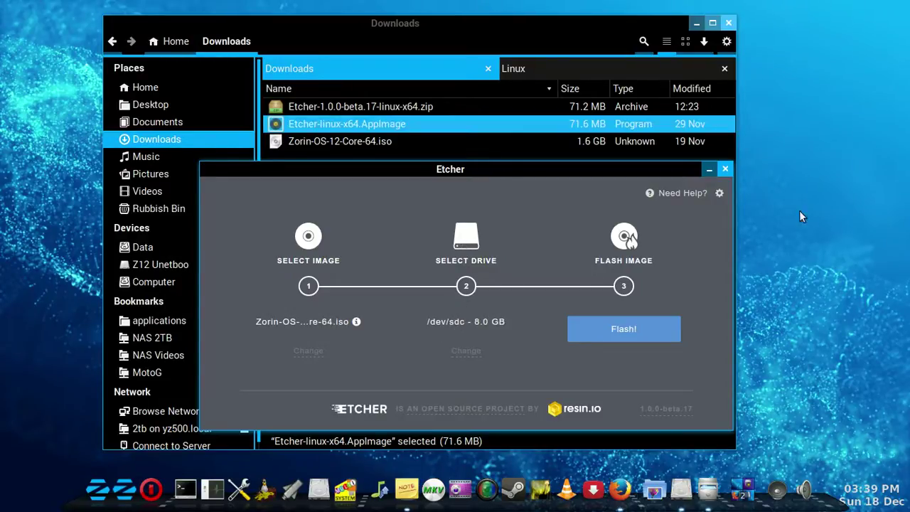
Step: Minimize the Downloads file manager and move the Etcher window up and to the left
key(ctrl+alt+Right)
key(ctrl+alt+Right)
click(697, 25)
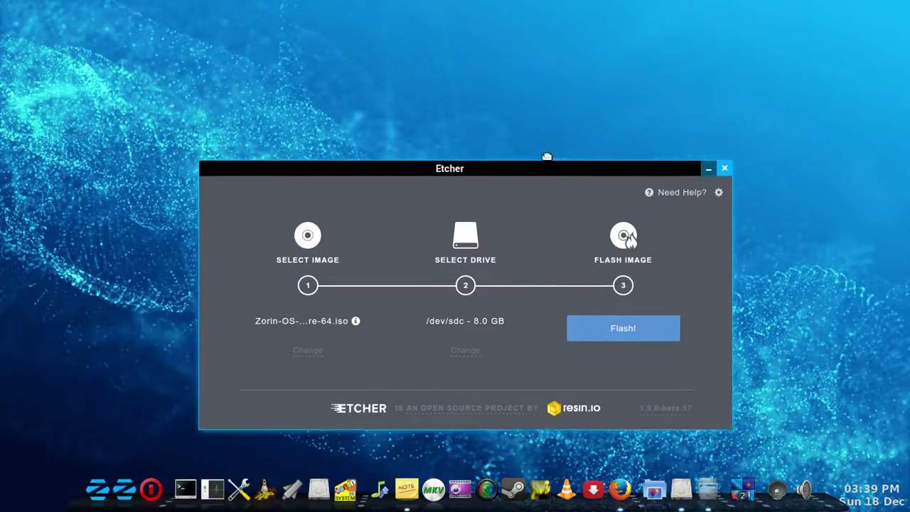
drag(547, 162, 493, 76)
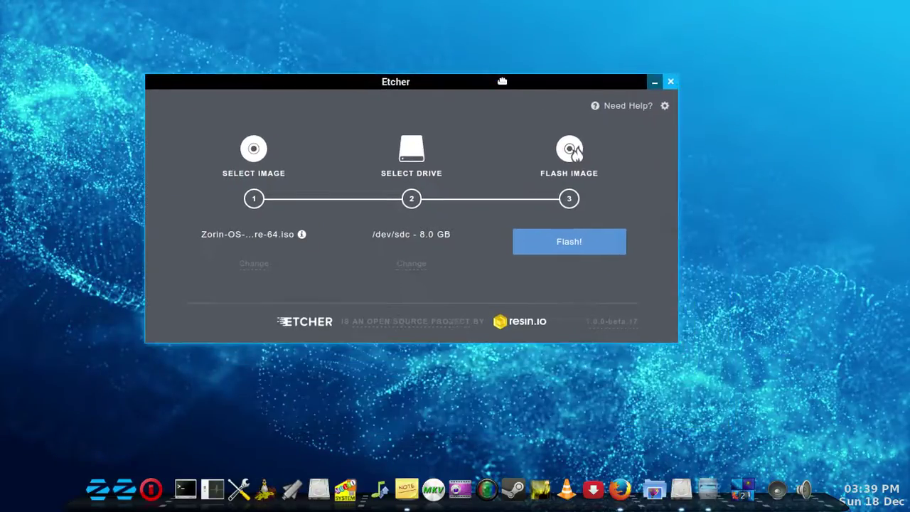
Step: Start flashing the Zorin ISO to /dev/sdc, authenticating with the account password
click(583, 241)
mouse_move(655, 28)
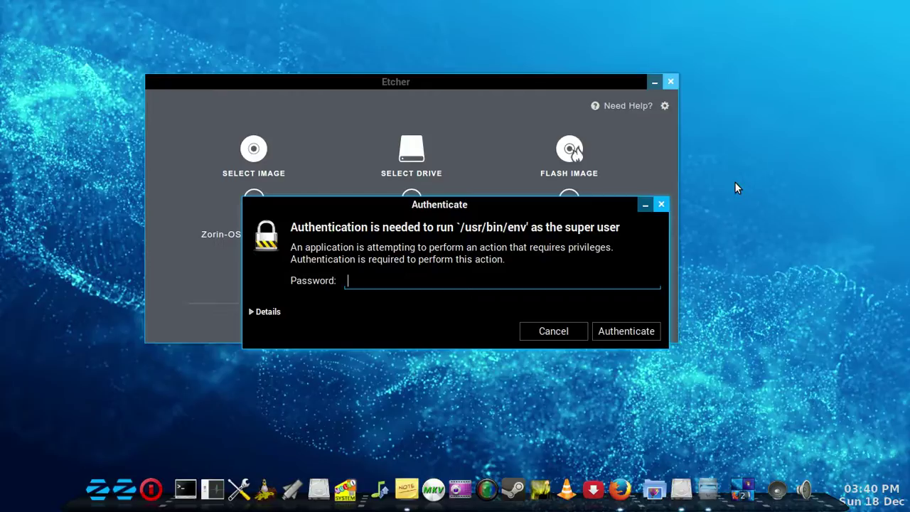
text(********)
key(Return)
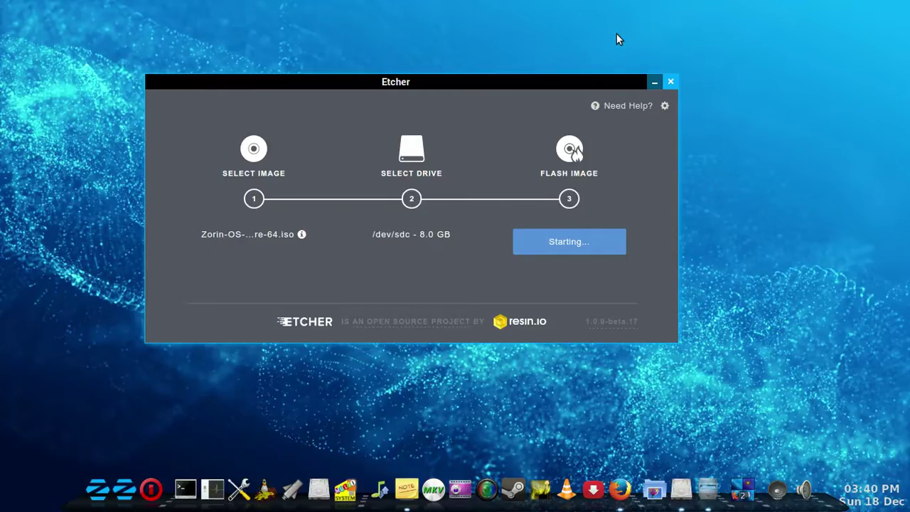
Step: Pause the screen recorder during flashing and again during validation until Flash Complete appears
mouse_move(620, 2)
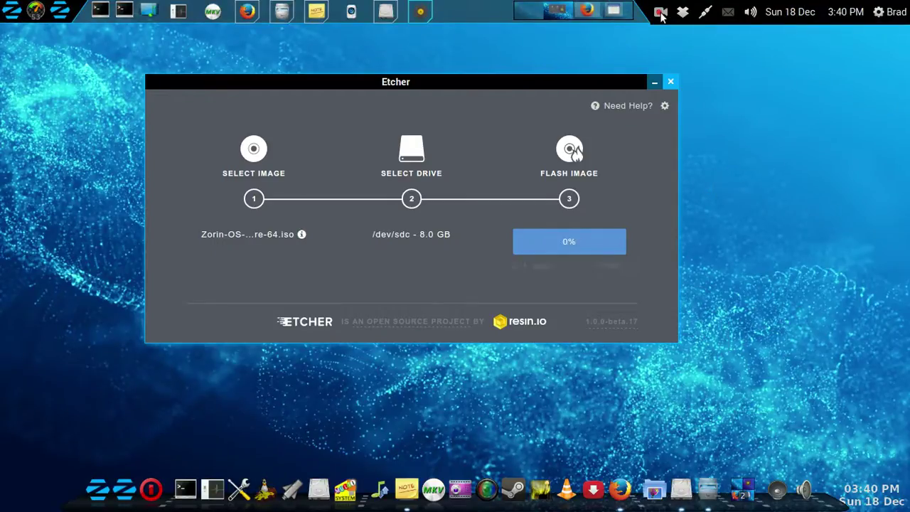
click(661, 14)
click(661, 47)
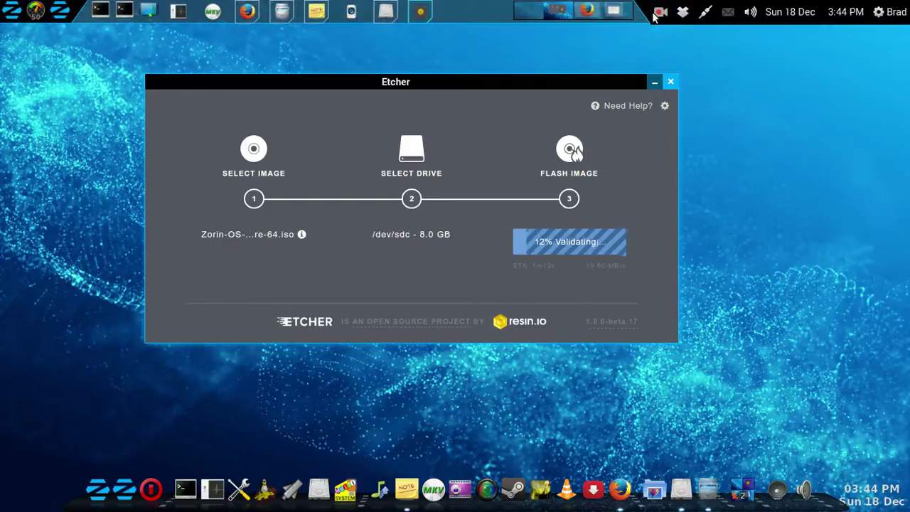
click(660, 11)
click(670, 48)
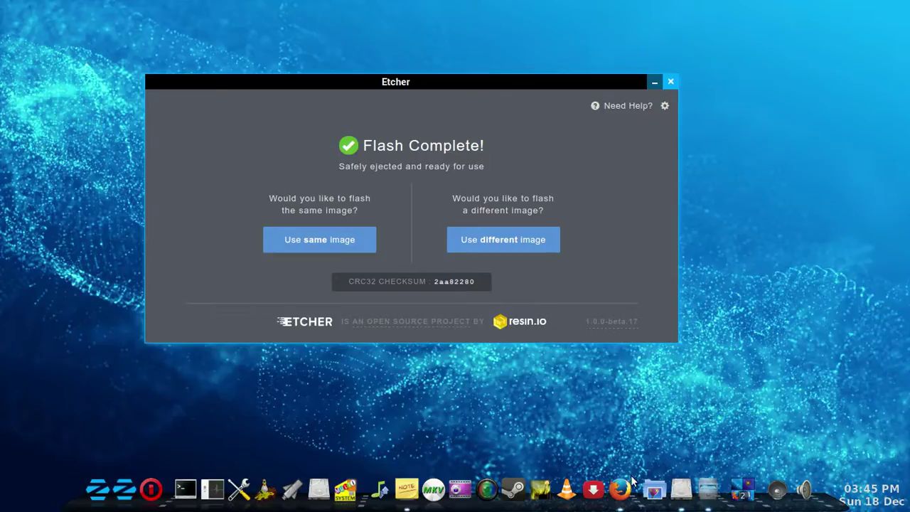
click(682, 489)
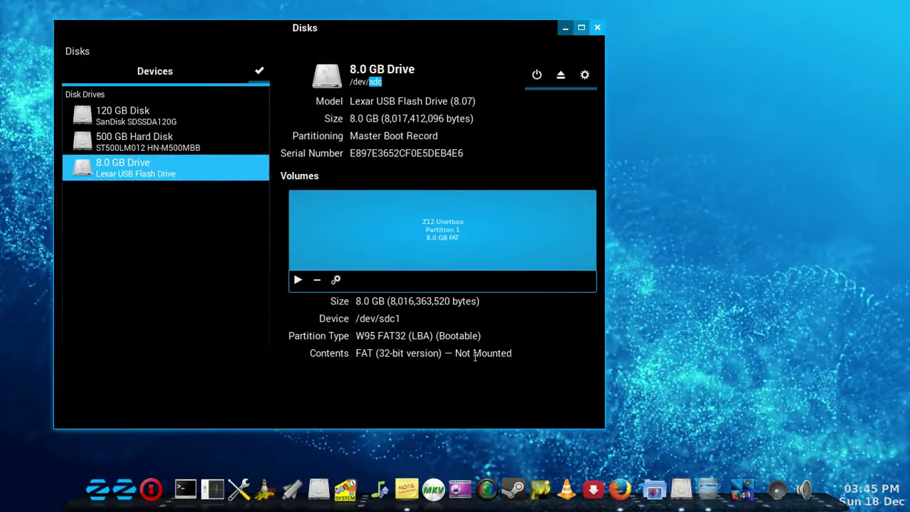
click(388, 78)
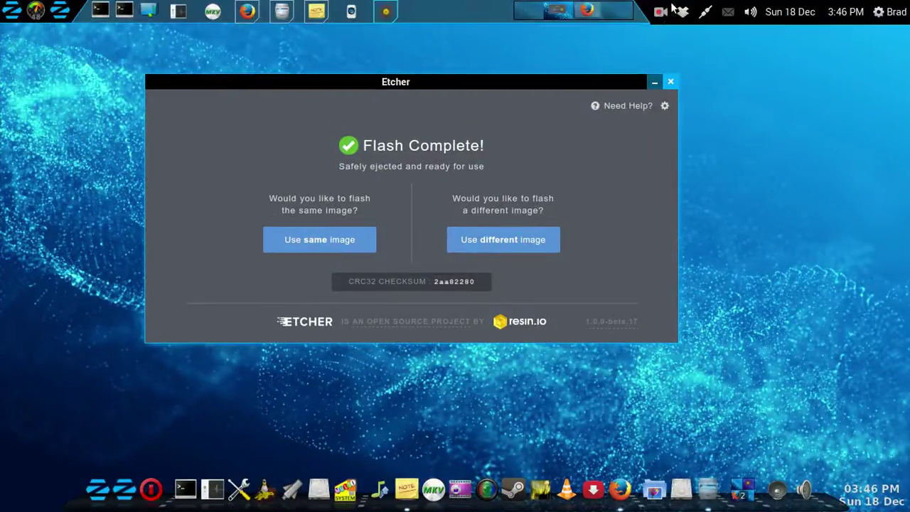
click(660, 13)
click(672, 48)
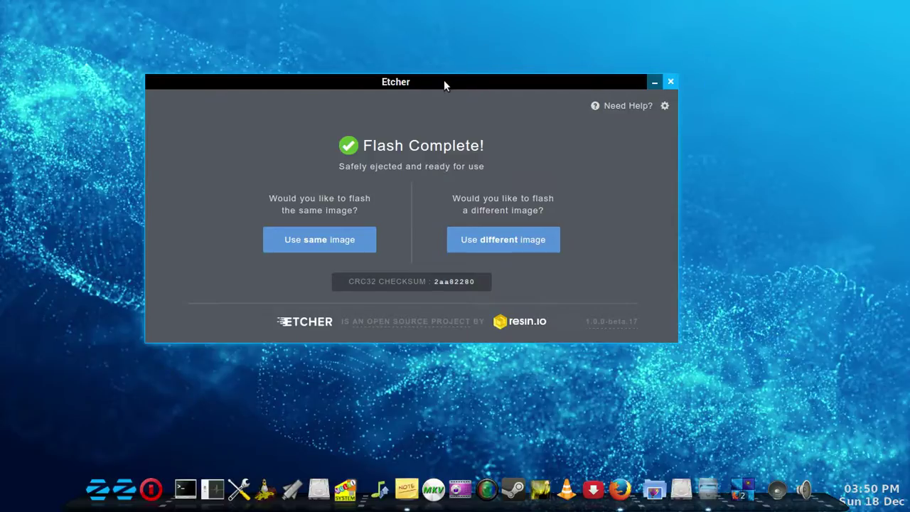
drag(443, 82, 413, 50)
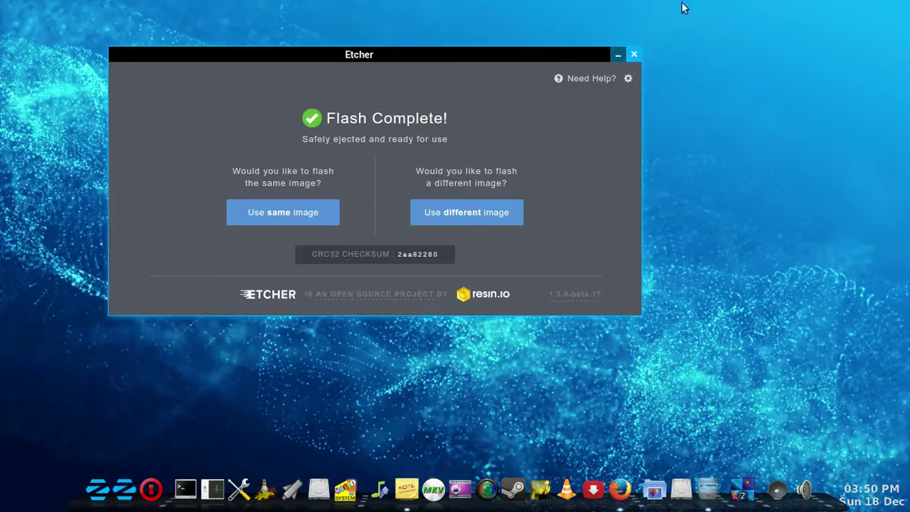
click(660, 14)
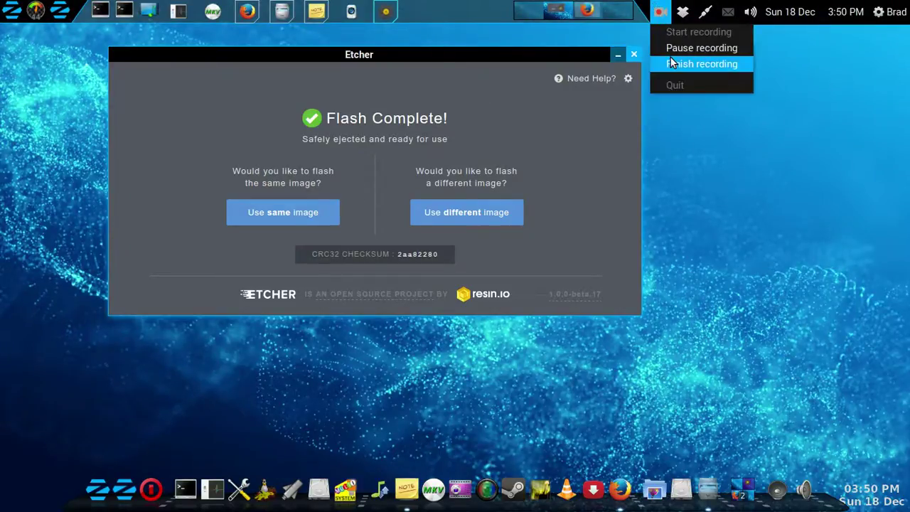